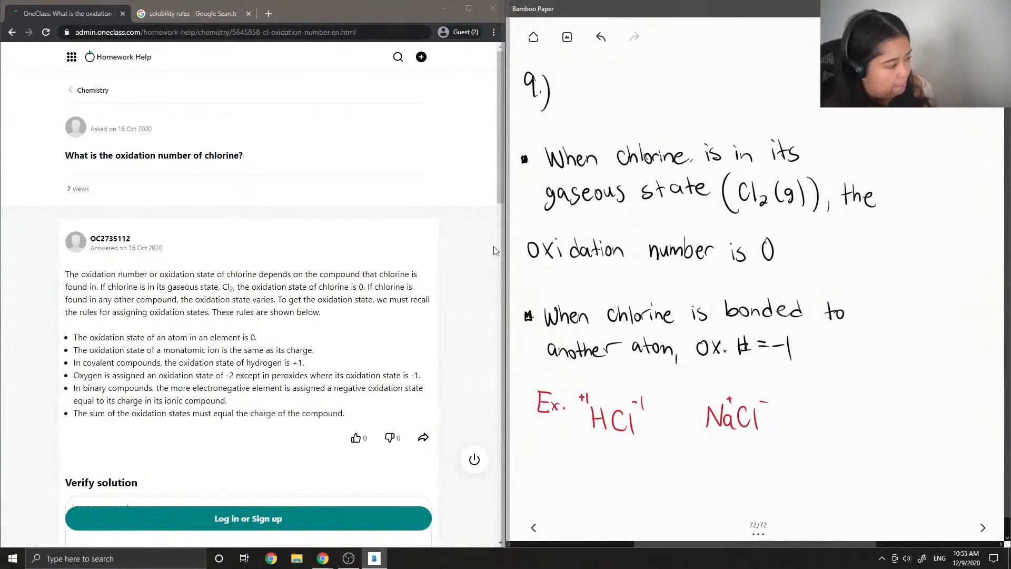
pyautogui.scroll(-1, 196, 332)
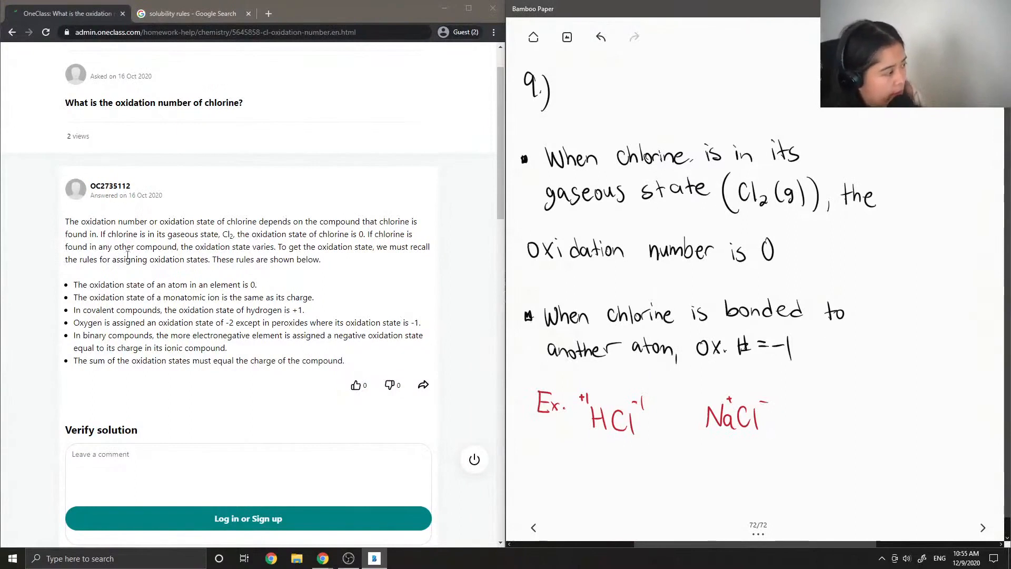
pyautogui.moveTo(196, 246); pyautogui.dragTo(274, 245)
pyautogui.click(299, 259)
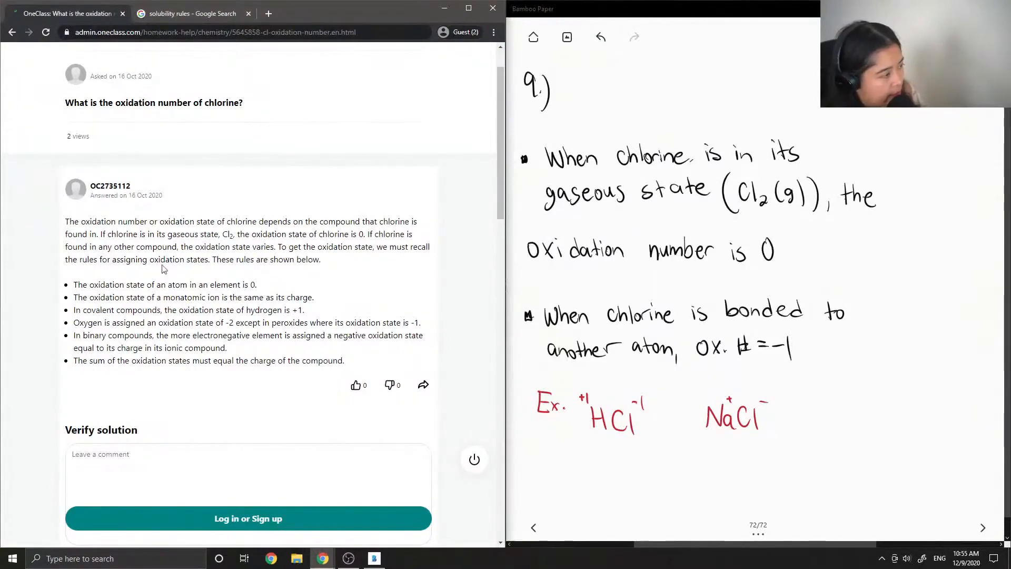
pyautogui.moveTo(215, 259); pyautogui.dragTo(283, 248)
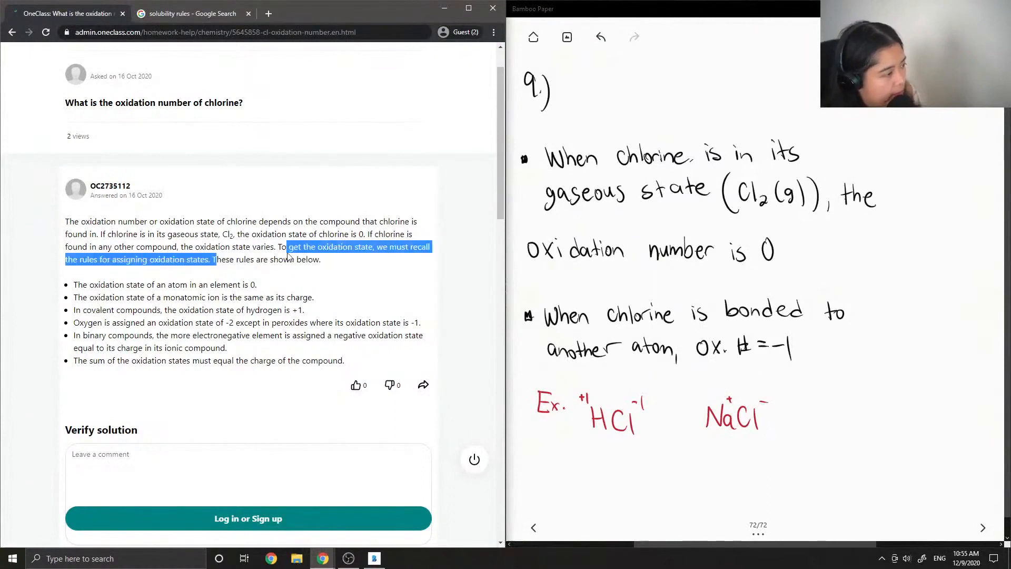
pyautogui.click(244, 275)
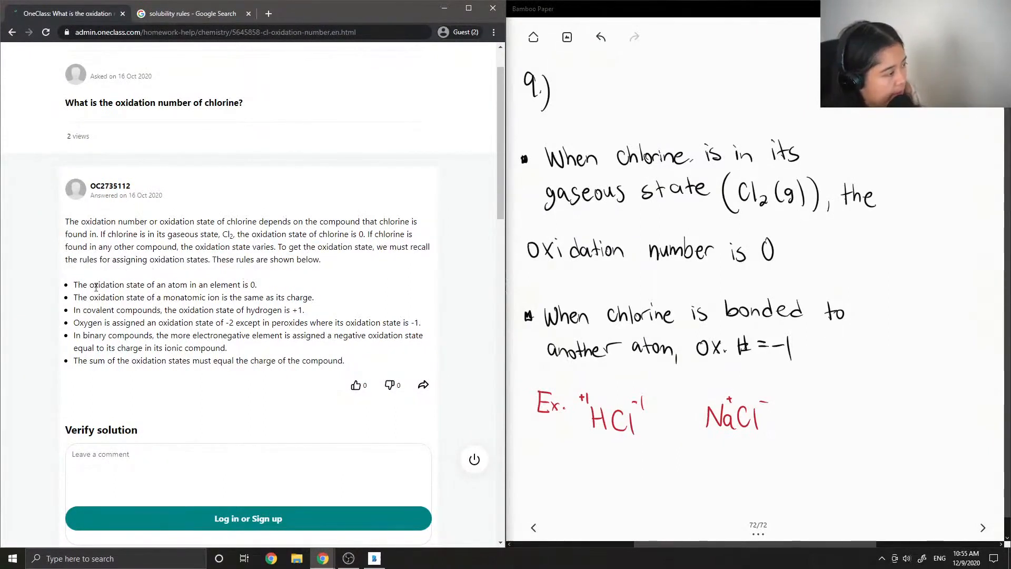
pyautogui.scroll(-1, 96, 293)
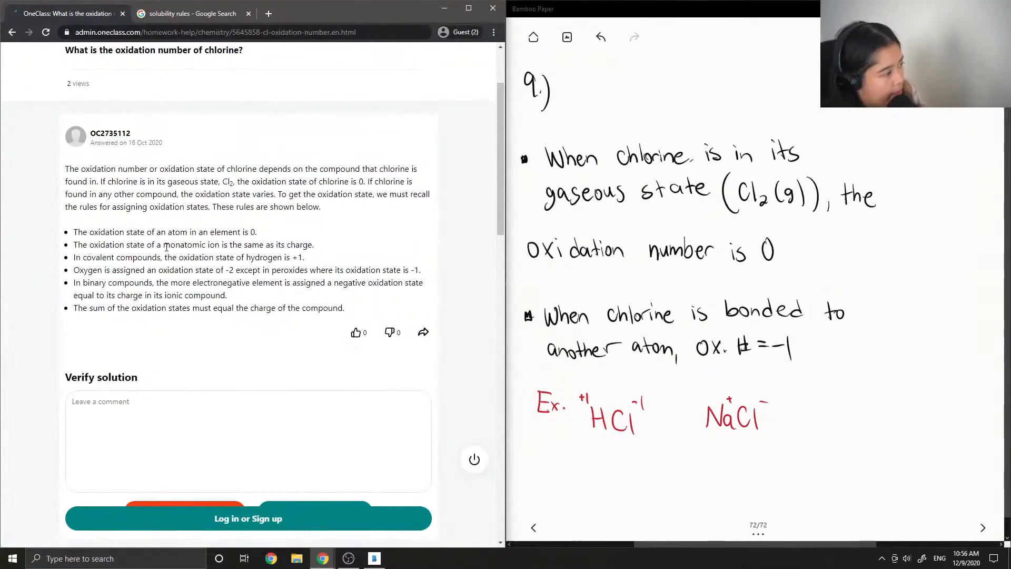
pyautogui.moveTo(162, 245); pyautogui.dragTo(221, 244)
pyautogui.click(226, 243)
pyautogui.doubleClick(232, 243)
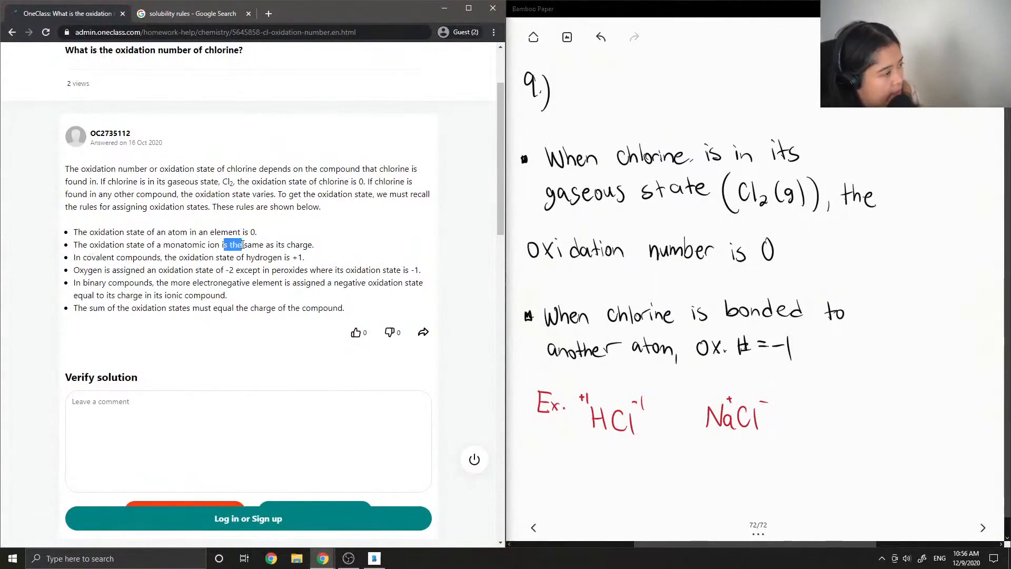
pyautogui.click(132, 270)
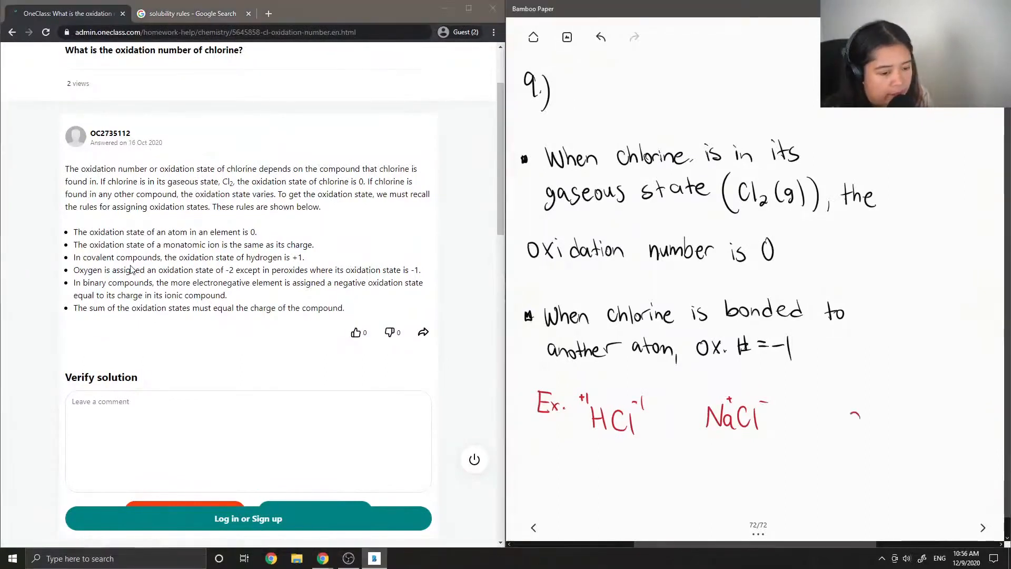
# Write the red chloride ion Cl⁻ beside NaCl, highlighting the hydrogen and binary-compound rules on OneClass for reference.
pyautogui.moveTo(863, 414)
pyautogui.mouseDown()
pyautogui.moveTo(864, 435)
pyautogui.moveTo(879, 418)
pyautogui.mouseUp()
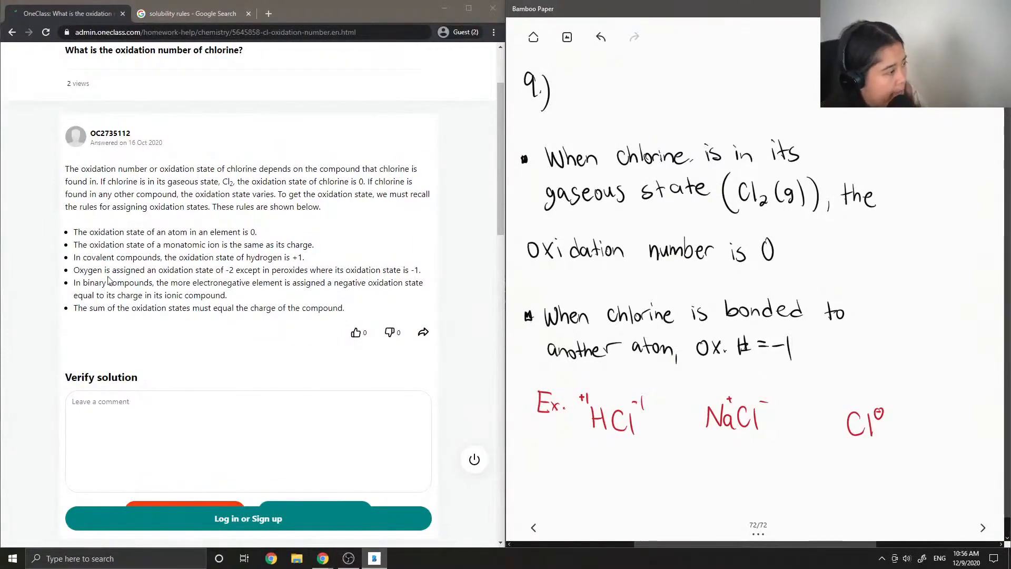
pyautogui.moveTo(87, 257); pyautogui.dragTo(307, 258)
pyautogui.click(167, 258)
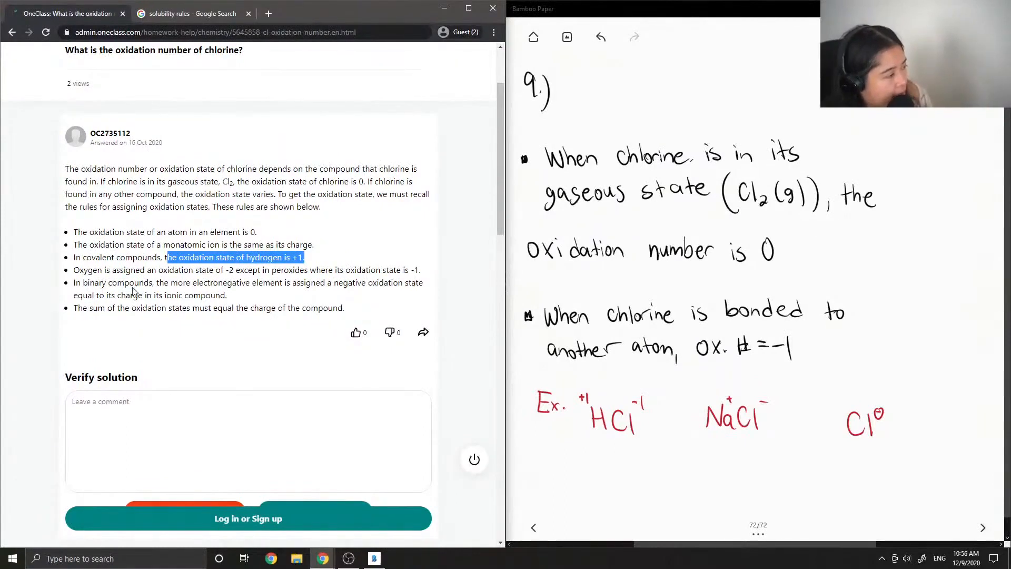
pyautogui.moveTo(169, 283); pyautogui.dragTo(286, 283)
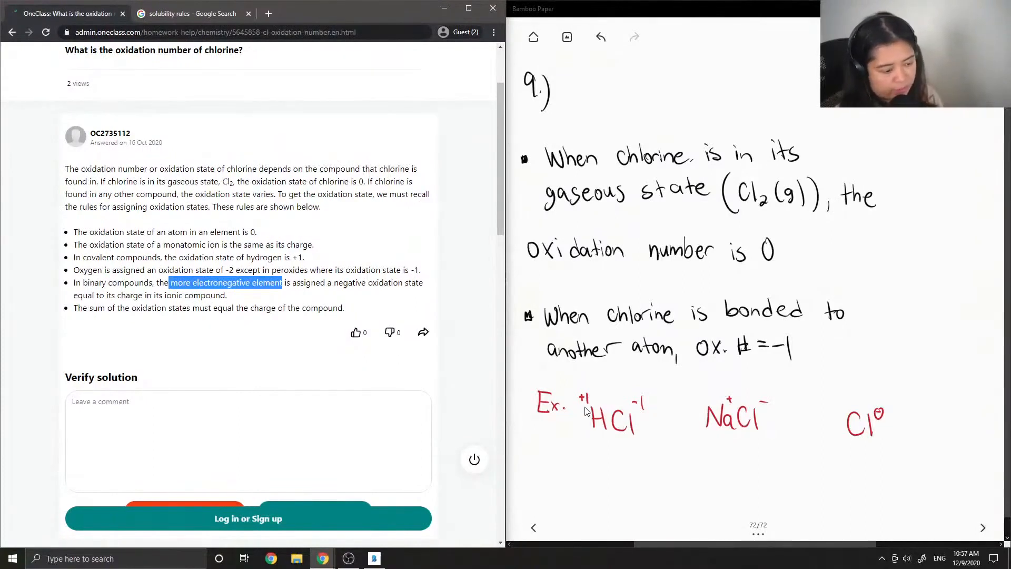
pyautogui.click(326, 425)
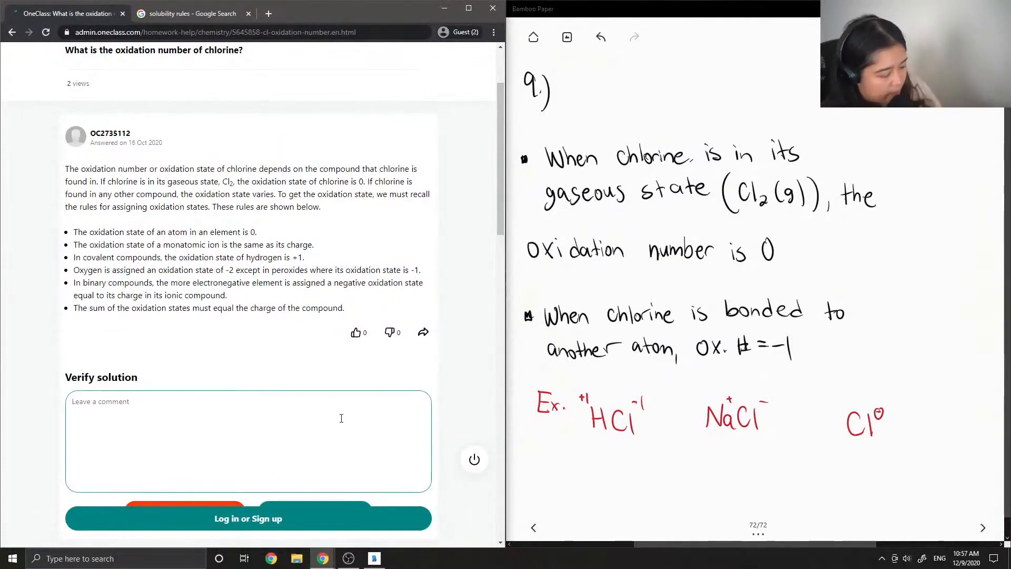
pyautogui.write('Th')
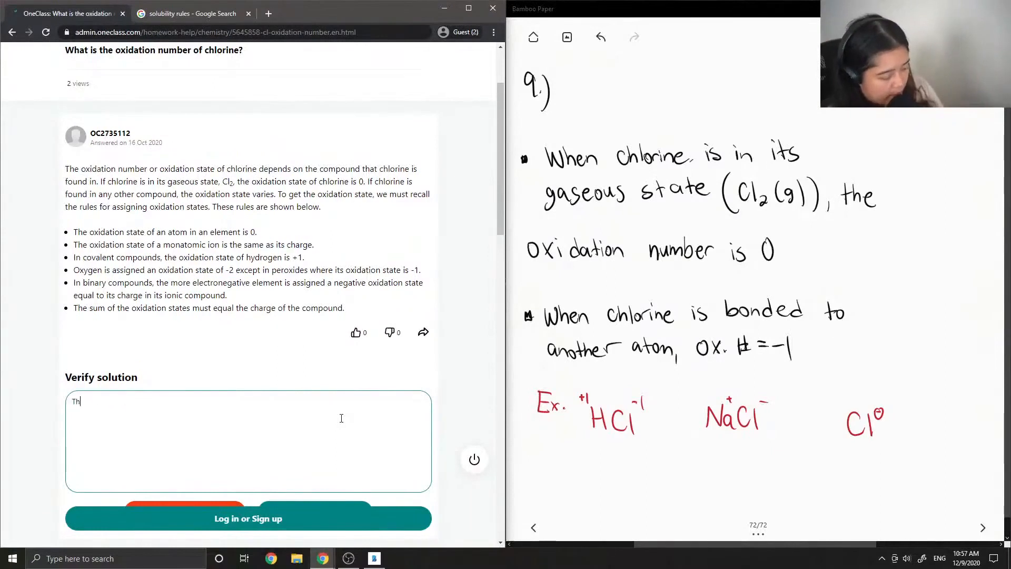
pyautogui.write('is solution is ')
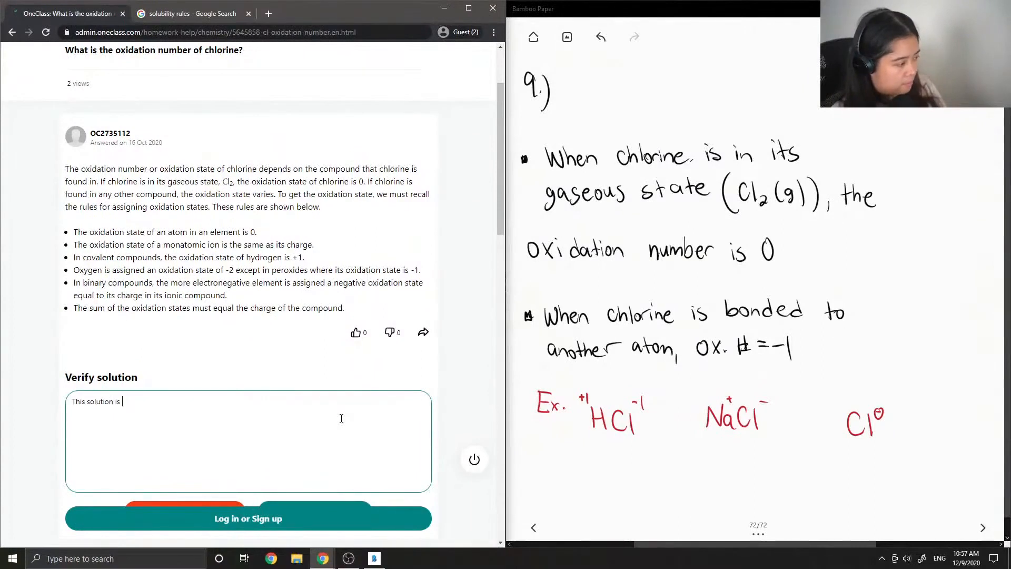
pyautogui.write('correct!')
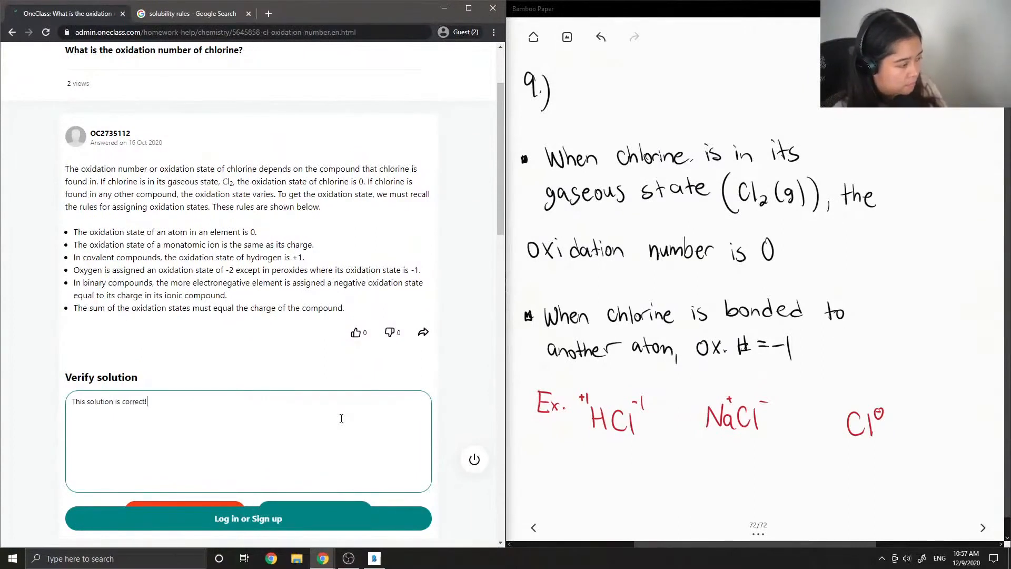
pyautogui.write(' Great e')
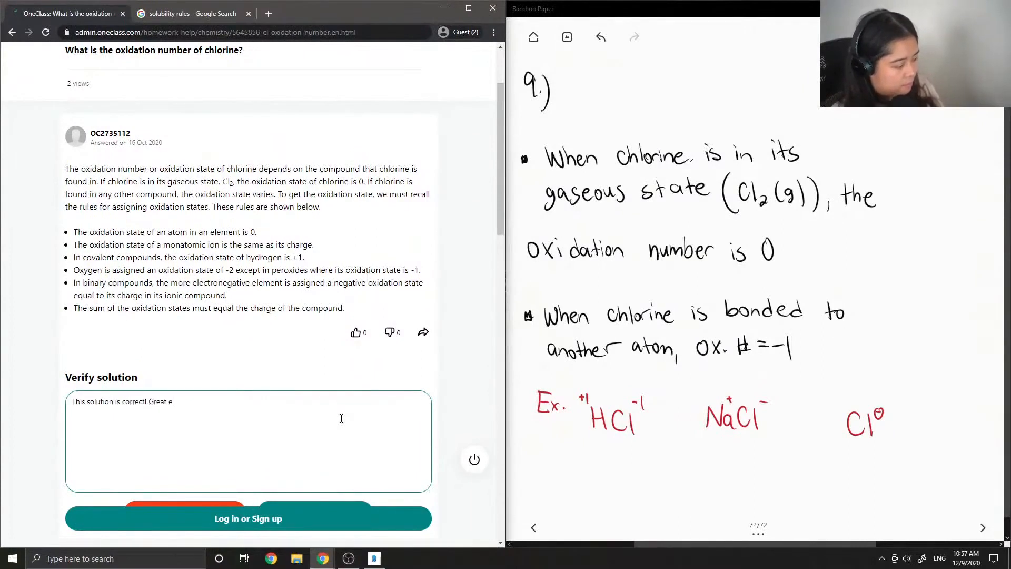
pyautogui.write('xplanation.')
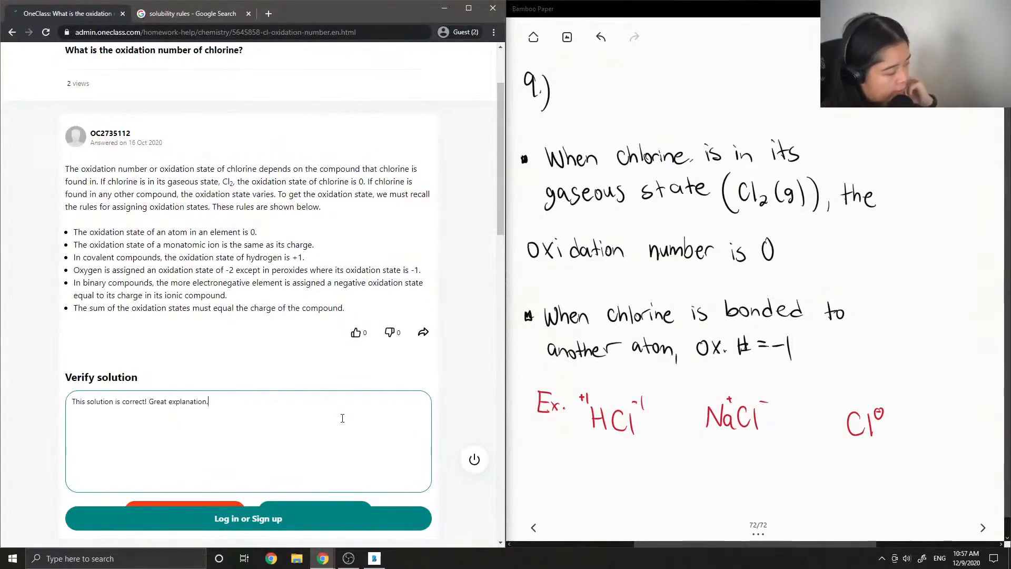
pyautogui.scroll(-1, 348, 430)
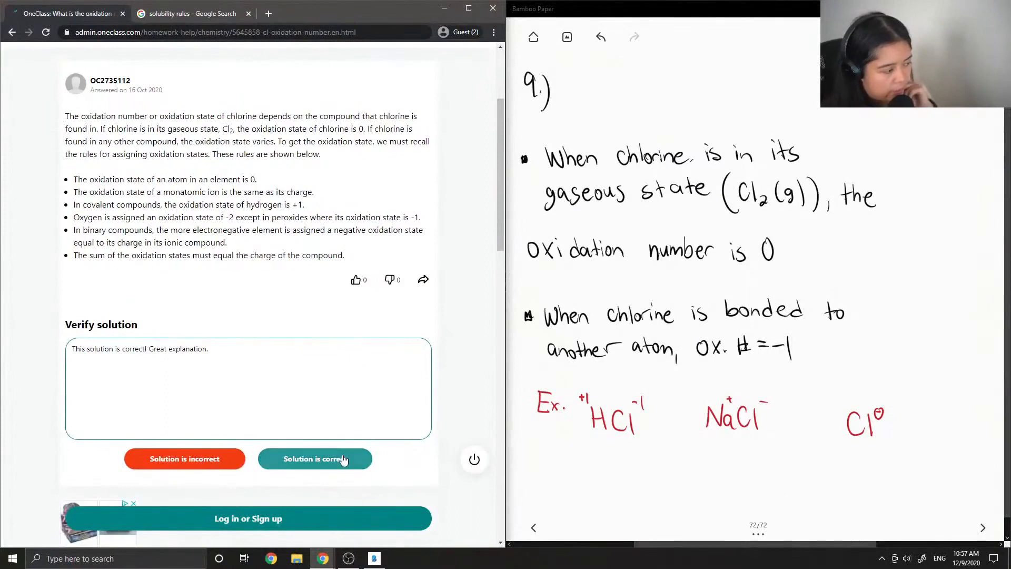